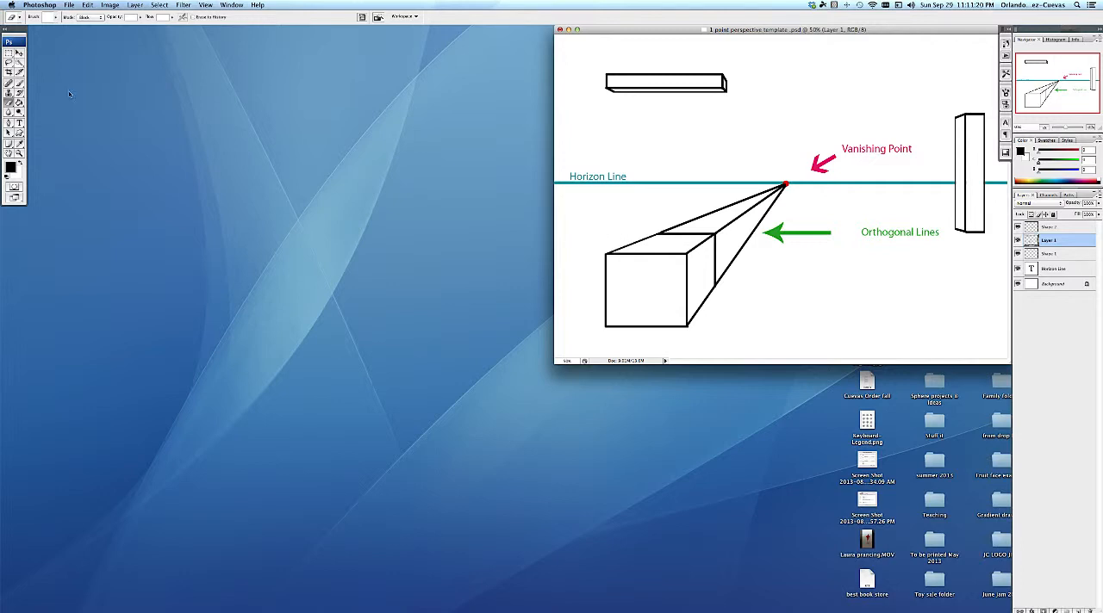
Create a new 7 × 5 inch RGB document at 300 pixels/inch, named "1pt persp" followed by the author's surname
left_click(69, 5)
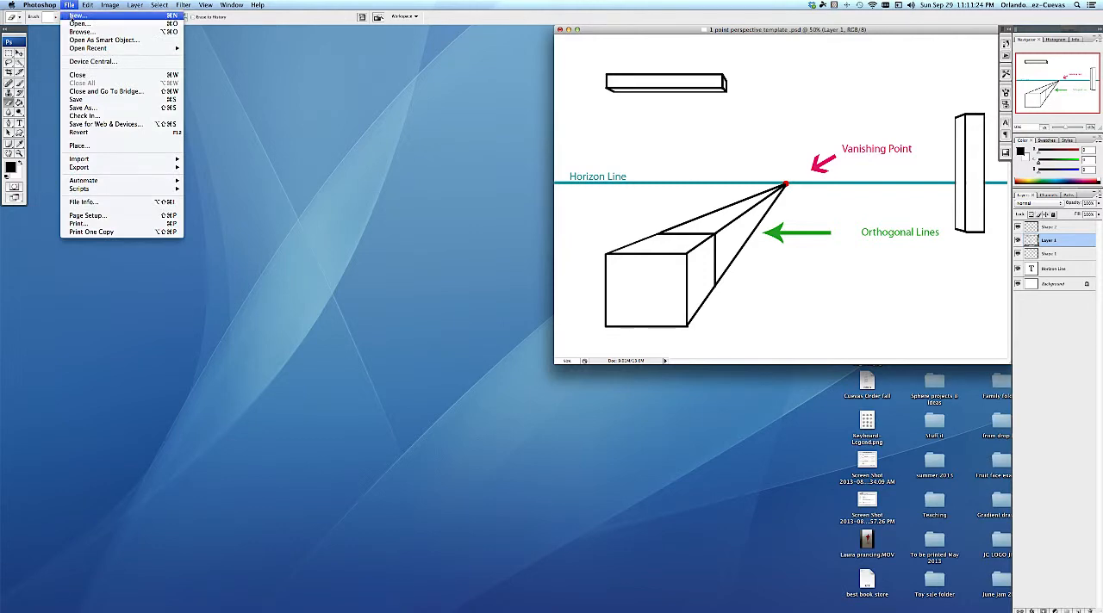
left_click(76, 16)
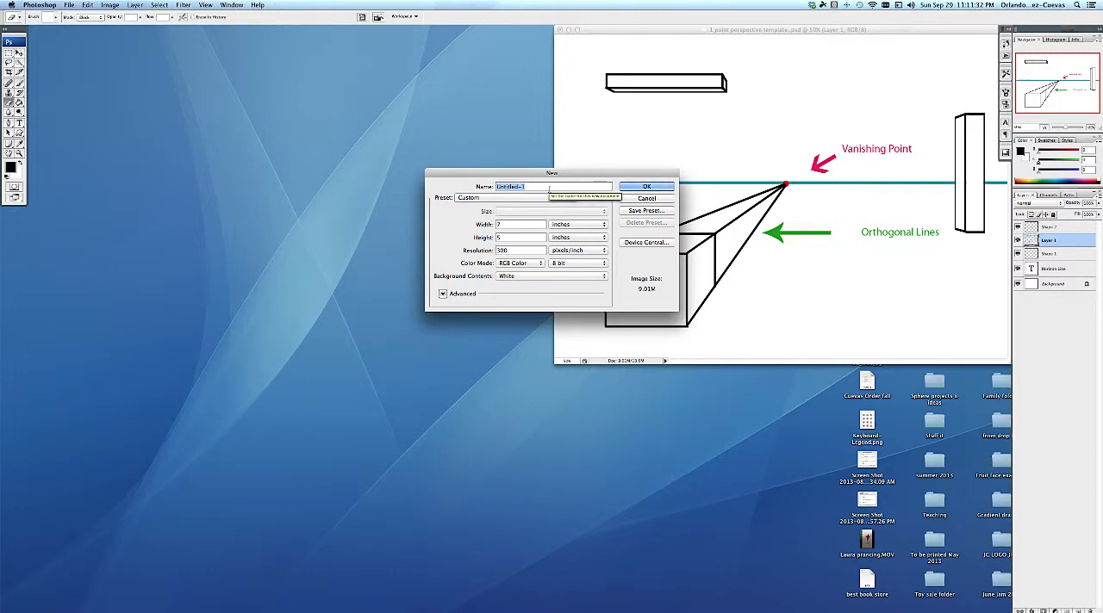
type("1p")
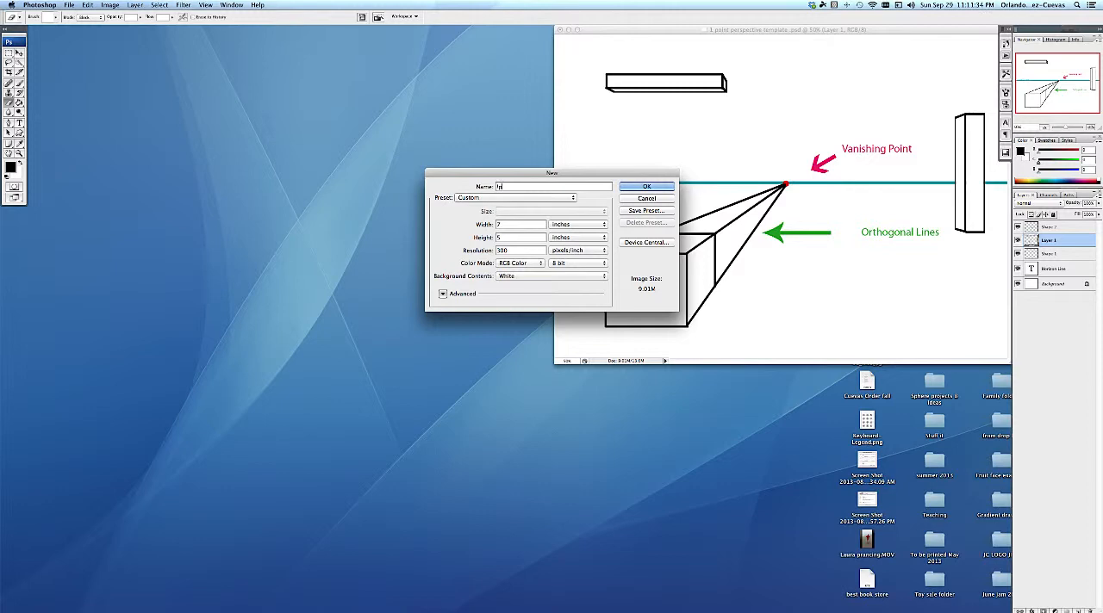
type("t persp Cuevas")
key("Return")
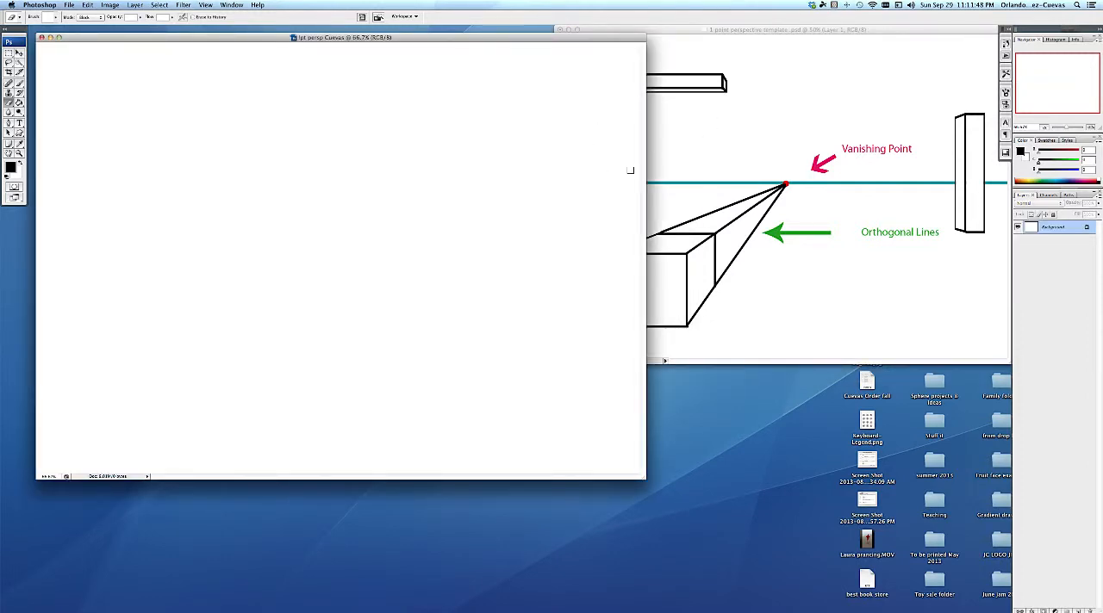
Zoom the new document out to 50%, fit its window to the canvas and place it beside the perspective template
left_click(465, 145, "alt")
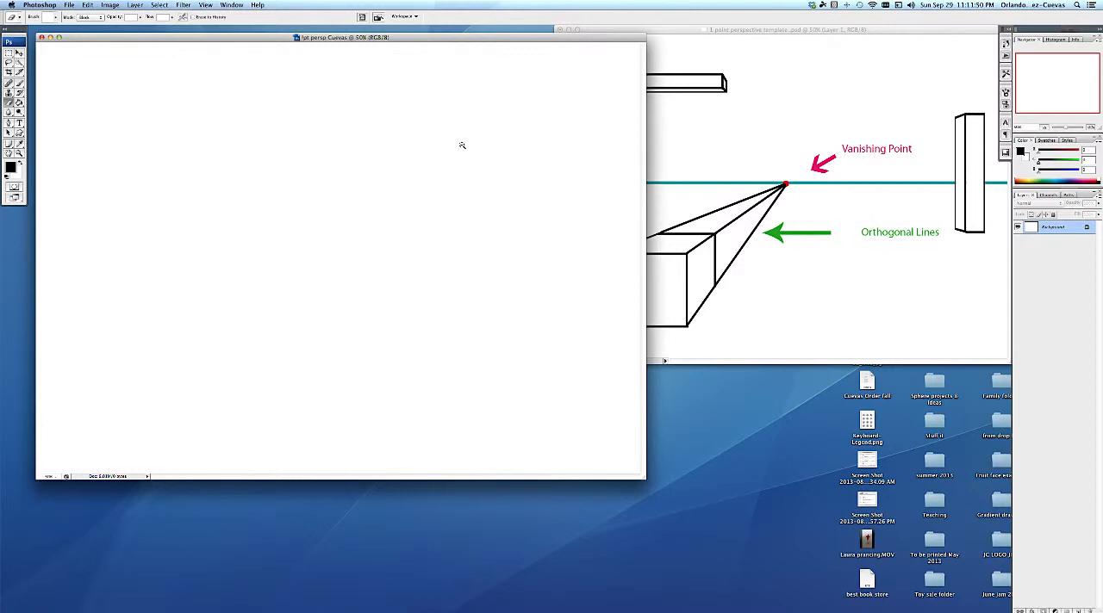
left_click(59, 37)
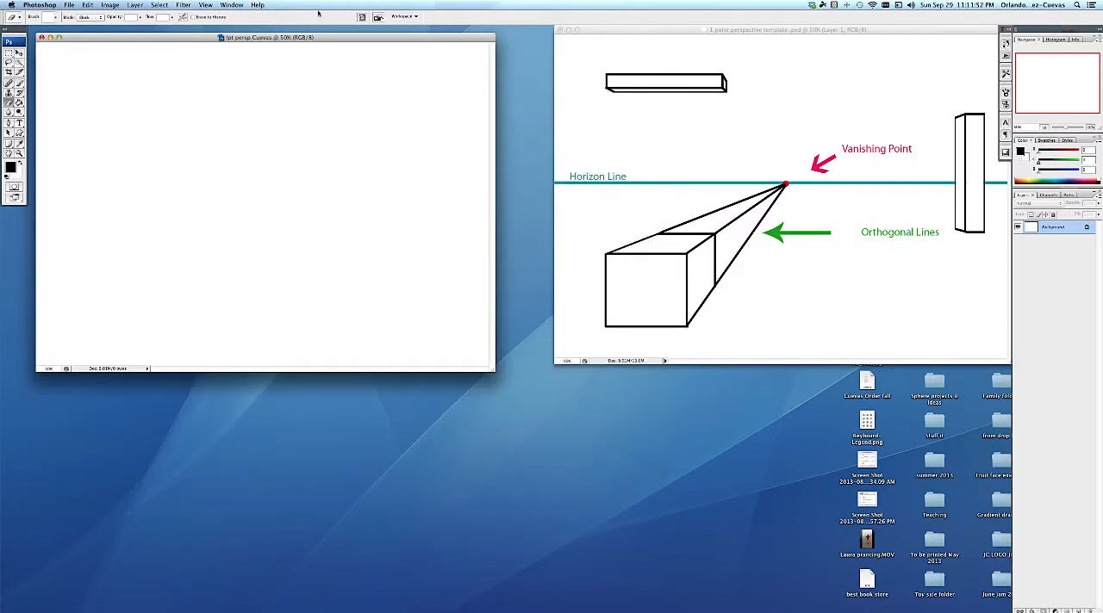
left_click_drag(369, 37, 416, 33)
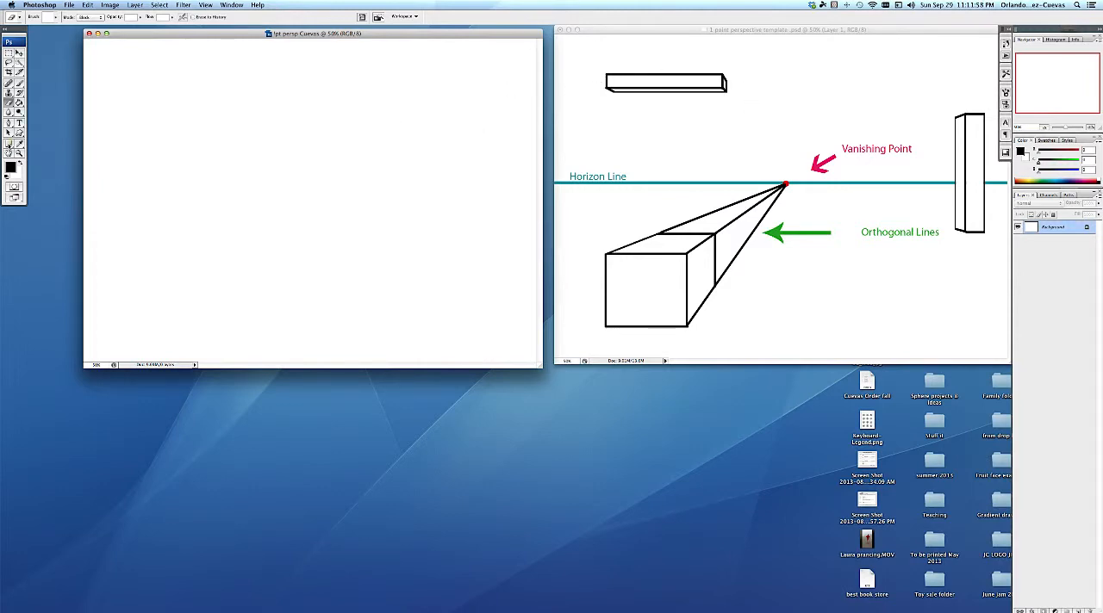
Set the foreground color to a light cyan with RGB values 108, 241, 246
left_click(10, 169)
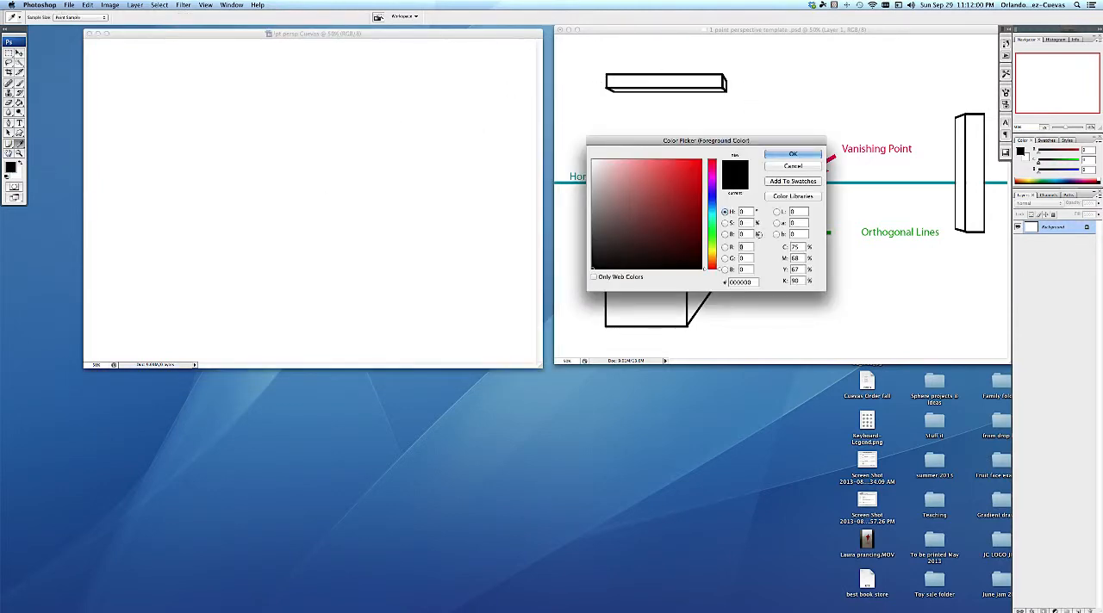
left_click(713, 214)
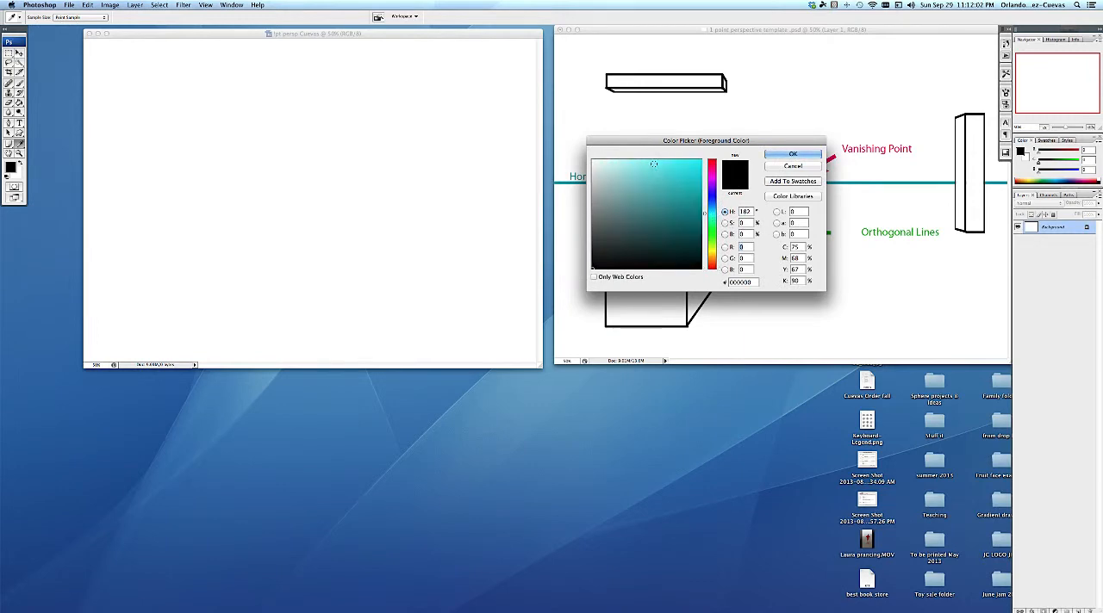
left_click(653, 164)
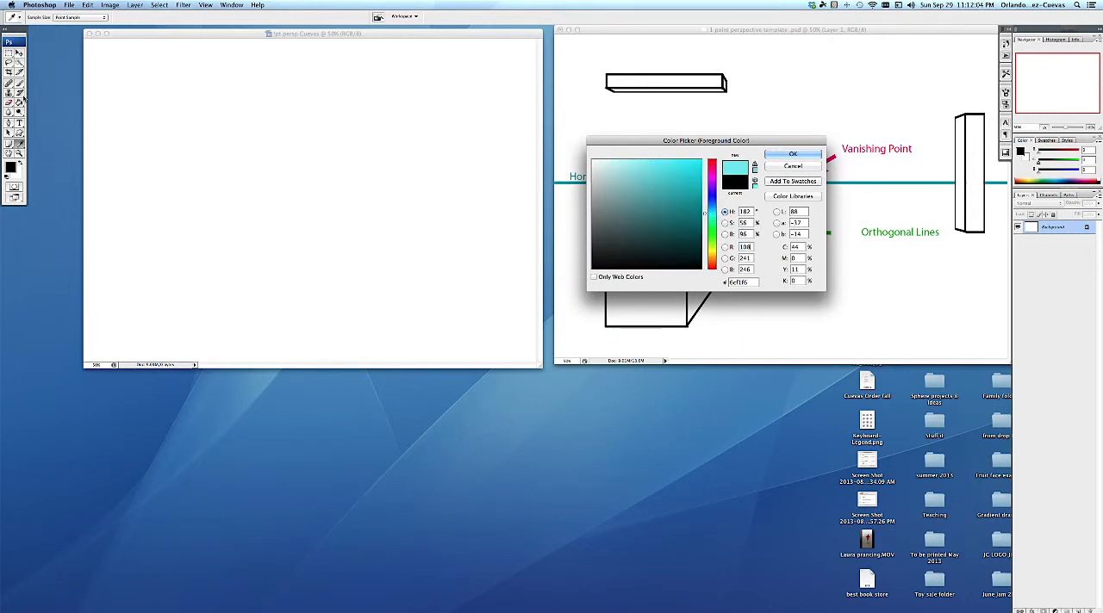
left_click(792, 155)
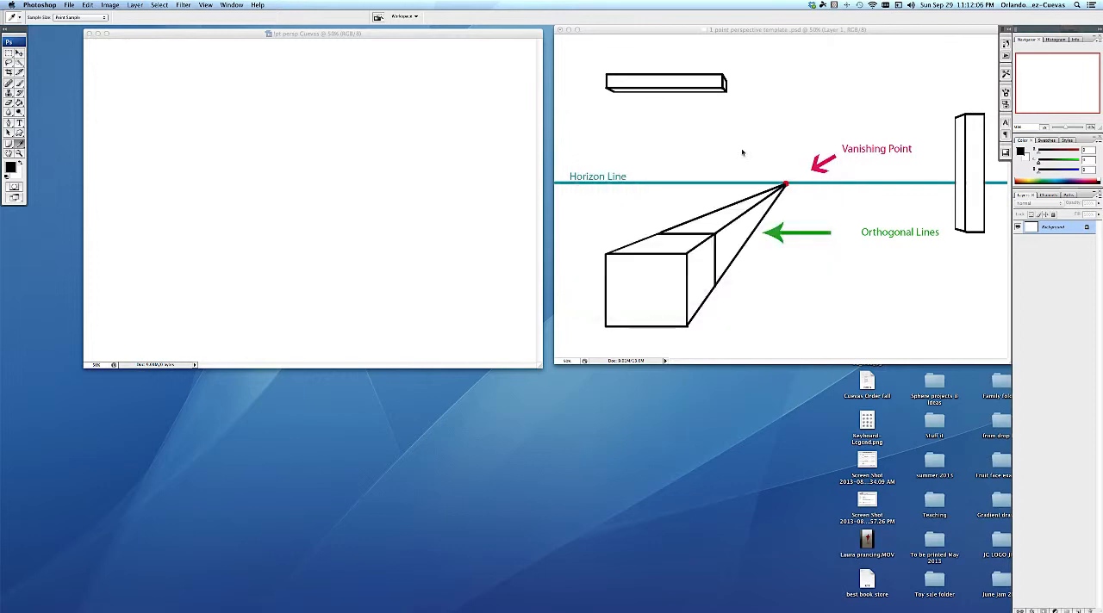
Paint a thin, straight horizon line across the full canvas width, slightly above the middle, using a smaller hard brush
left_click(19, 83)
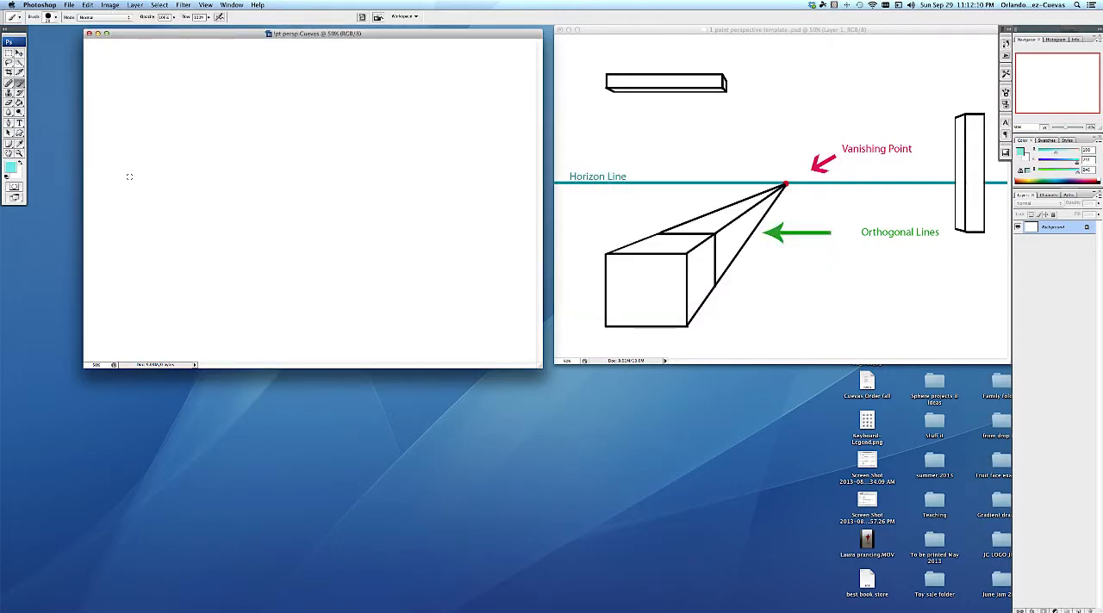
right_click(172, 172)
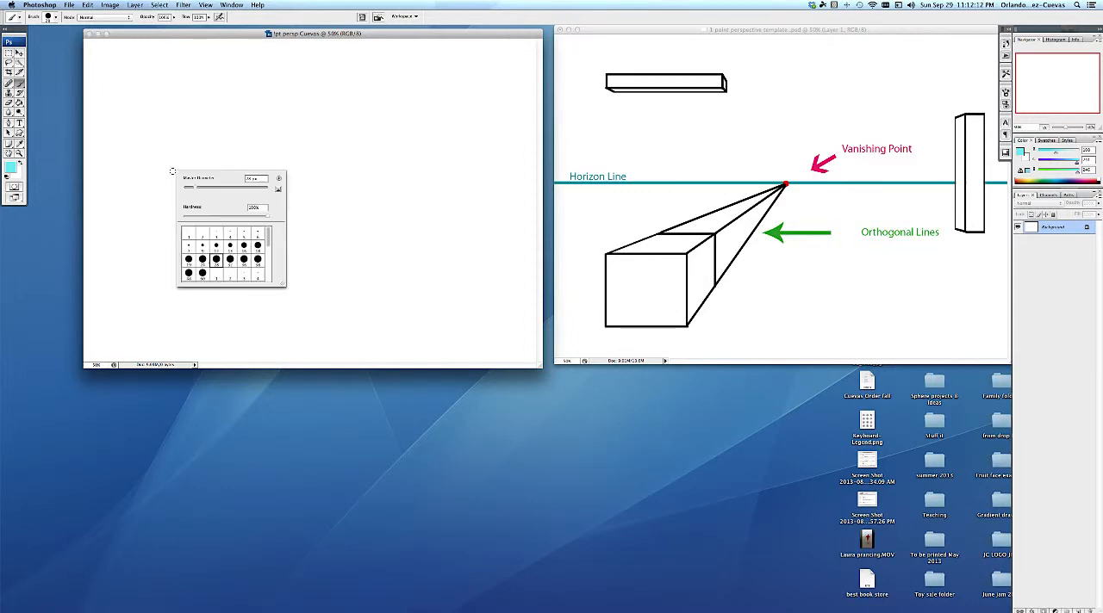
left_click_drag(190, 190, 183, 190)
left_click(87, 193)
left_click_drag(84, 193, 540, 198)
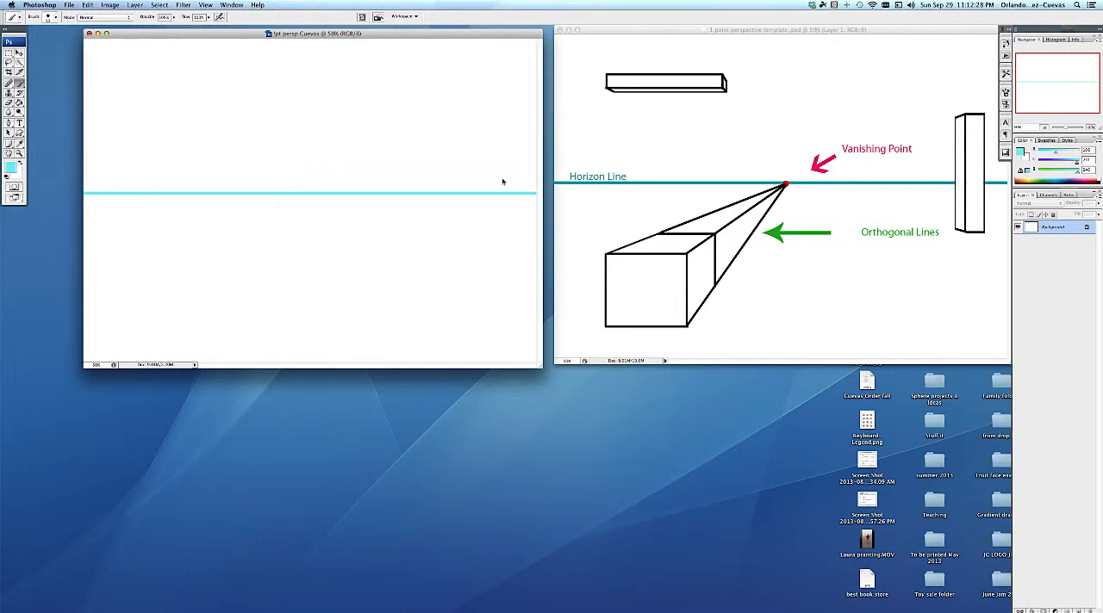
Set the foreground color to a pinkish red with RGB values 246, 57, 88
left_click(10, 169)
left_click(712, 163)
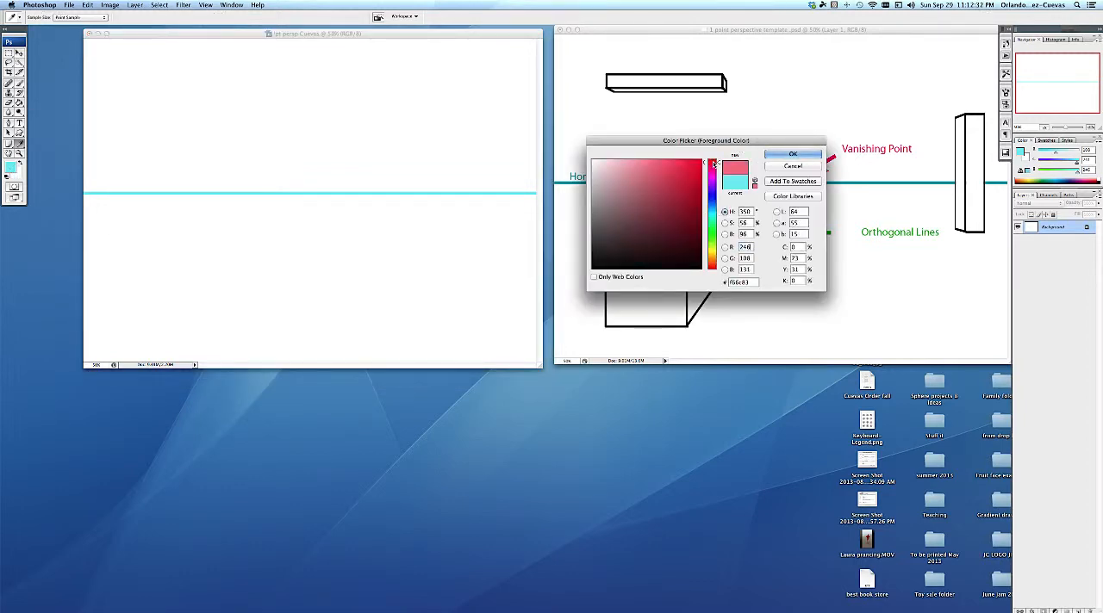
left_click(676, 163)
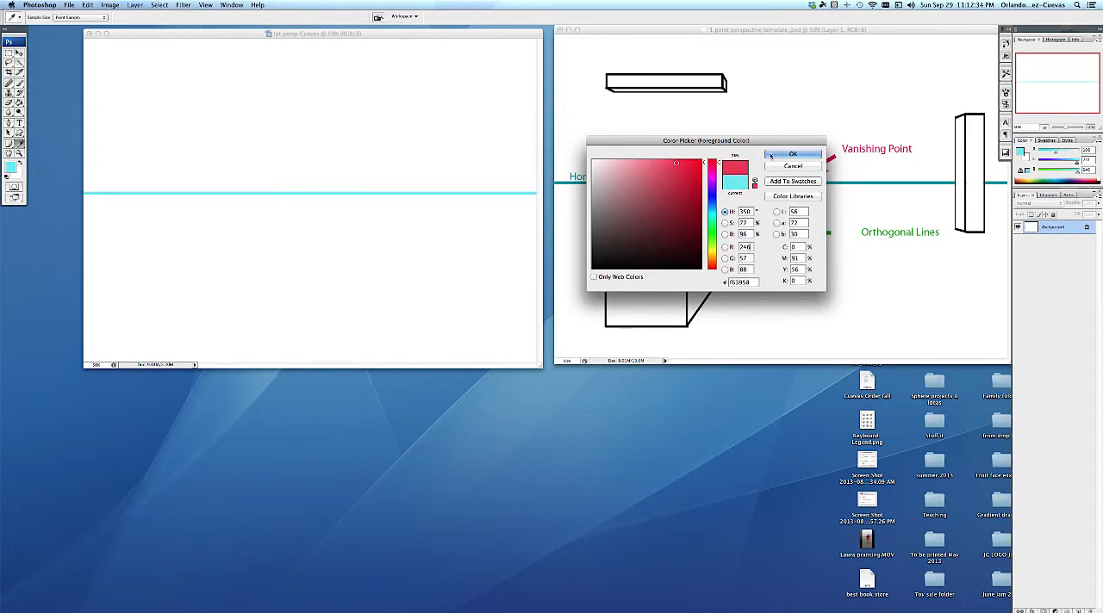
left_click(770, 155)
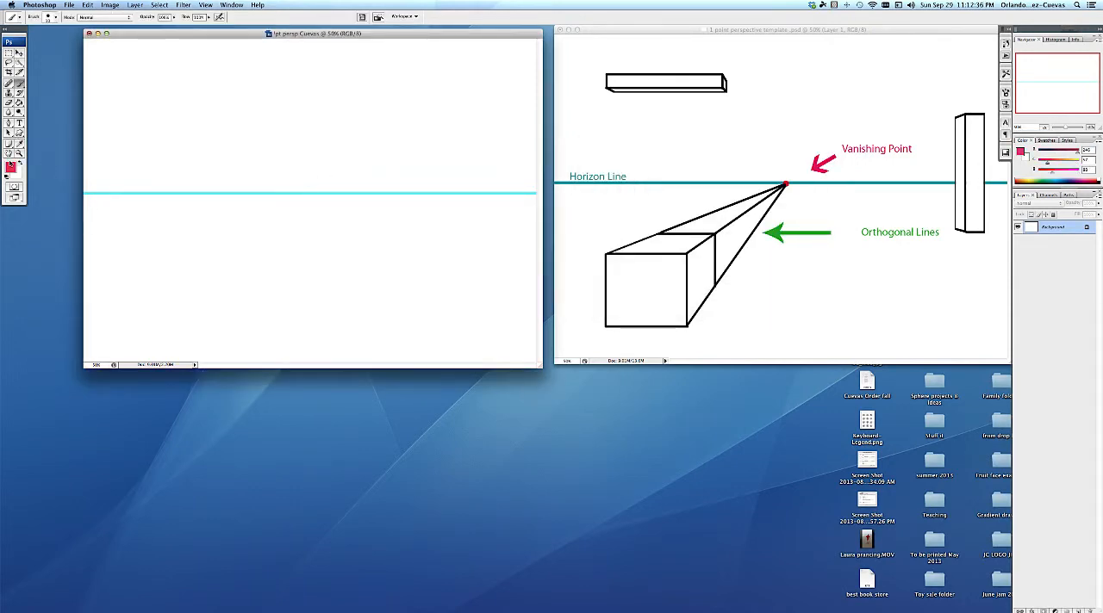
Adjust the brush diameter and paint a single red vanishing point dot near the middle of the horizon line
right_click(293, 162)
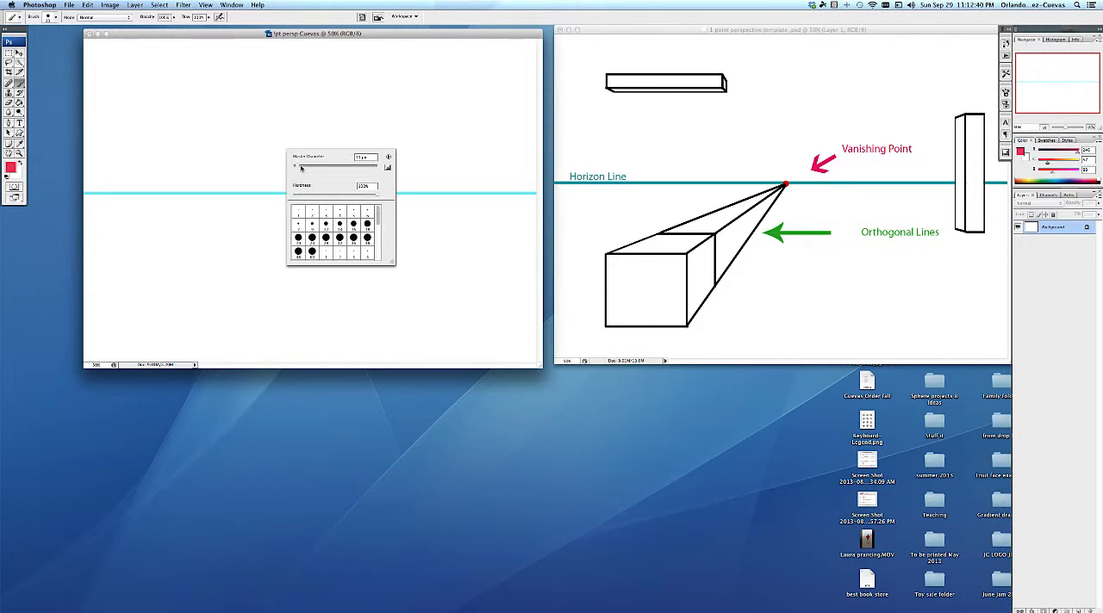
left_click(300, 166)
right_click(324, 132)
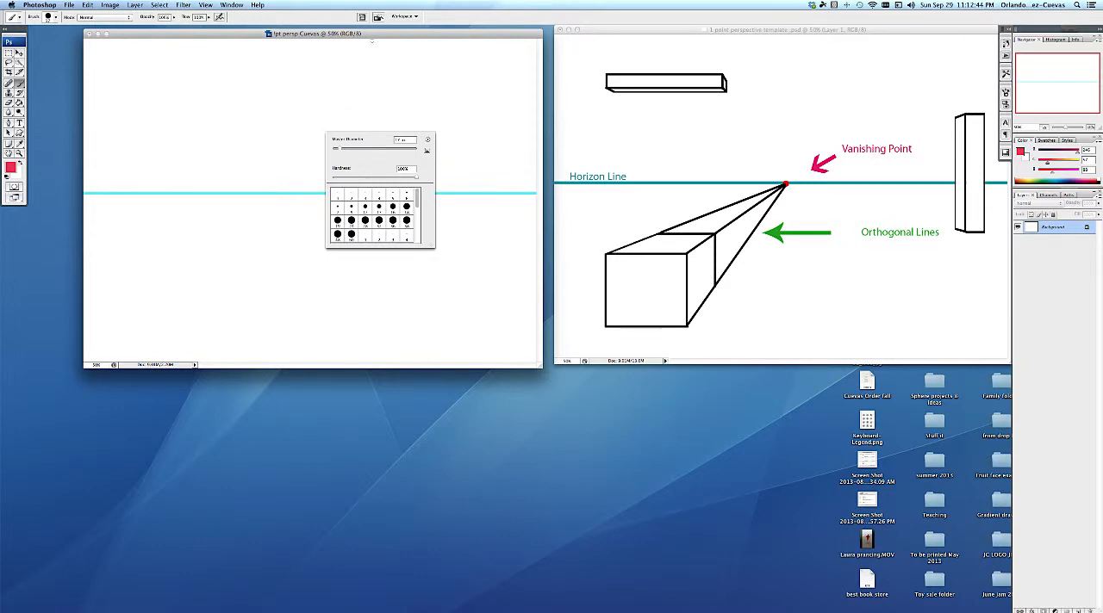
left_click(370, 57)
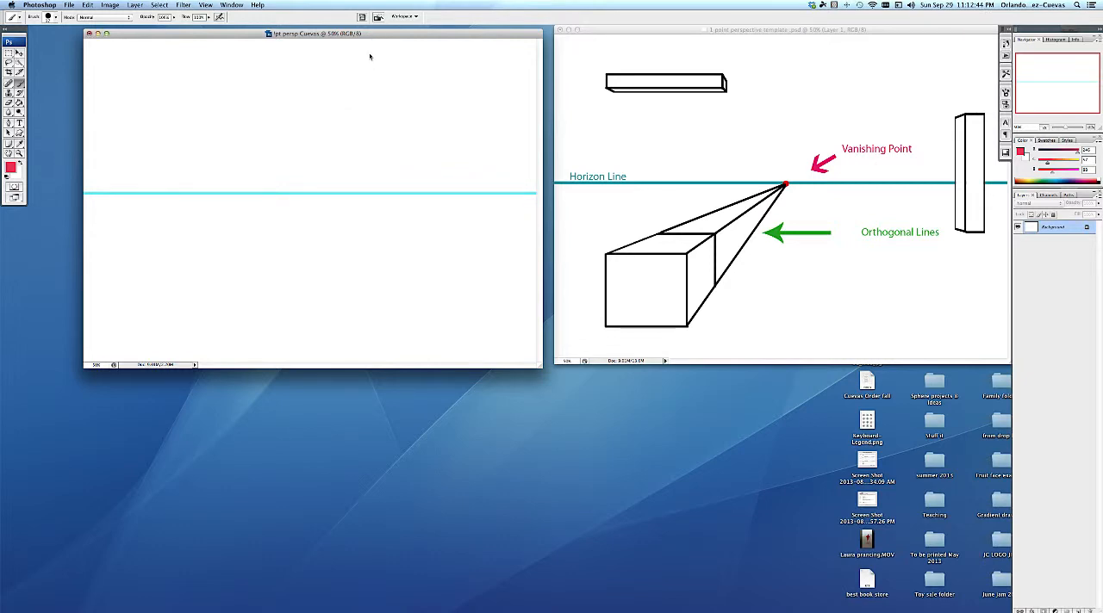
left_click(314, 193)
Add a new layer named "Cube 1" above the background
left_click(135, 5)
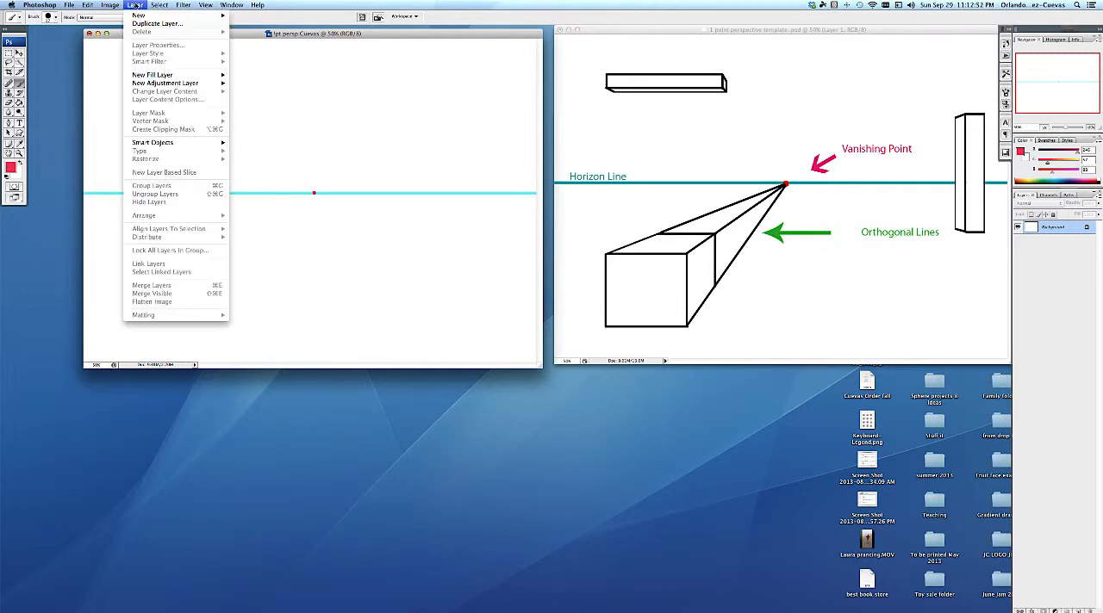
mouse_move(138, 15)
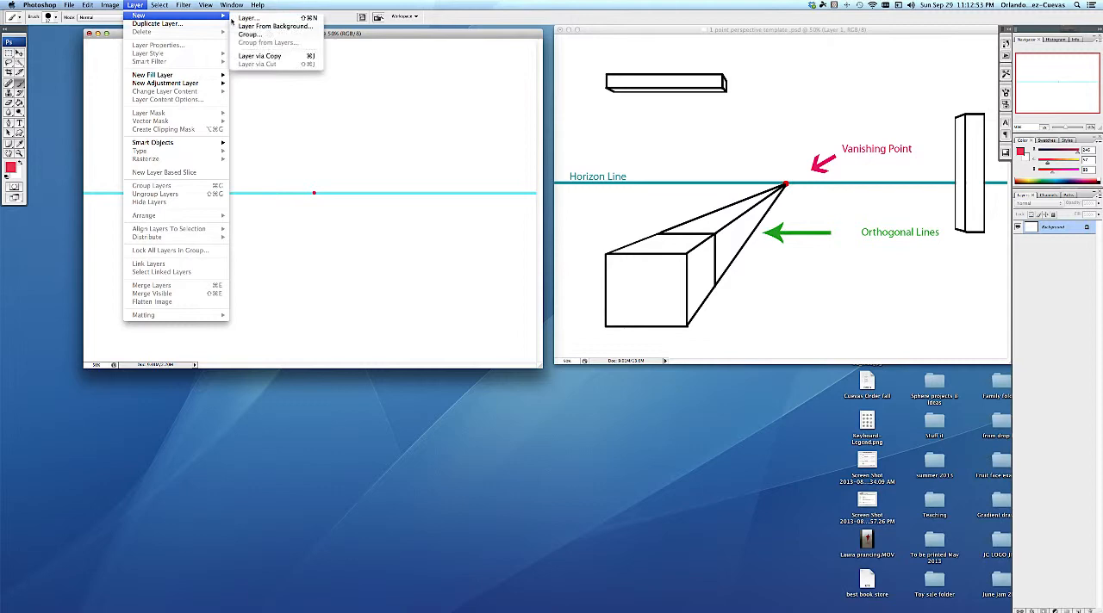
left_click(298, 19)
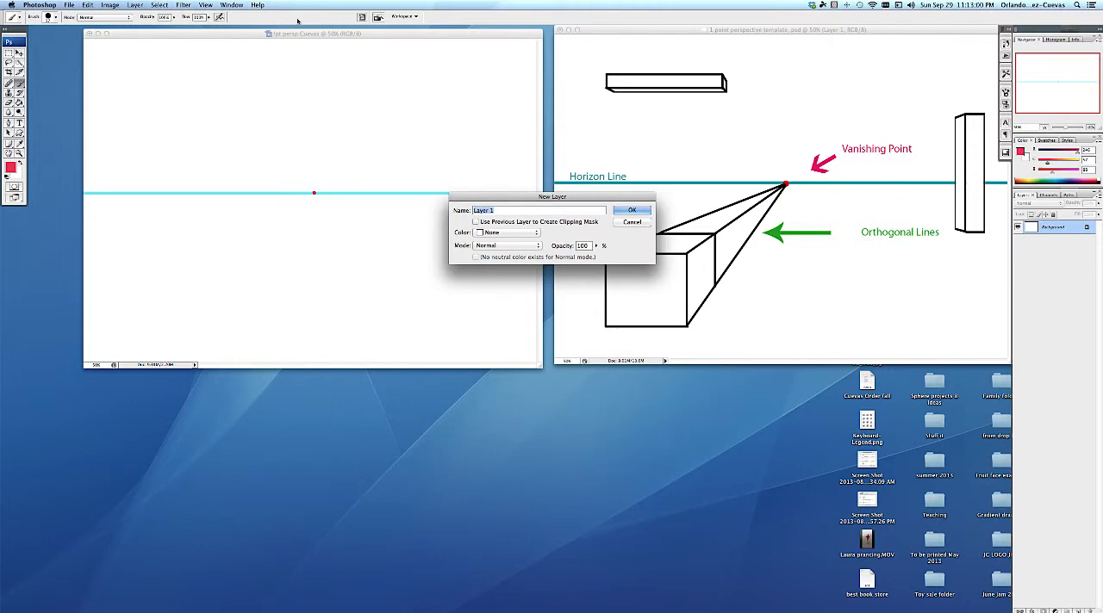
type("Cube 1")
left_click(630, 211)
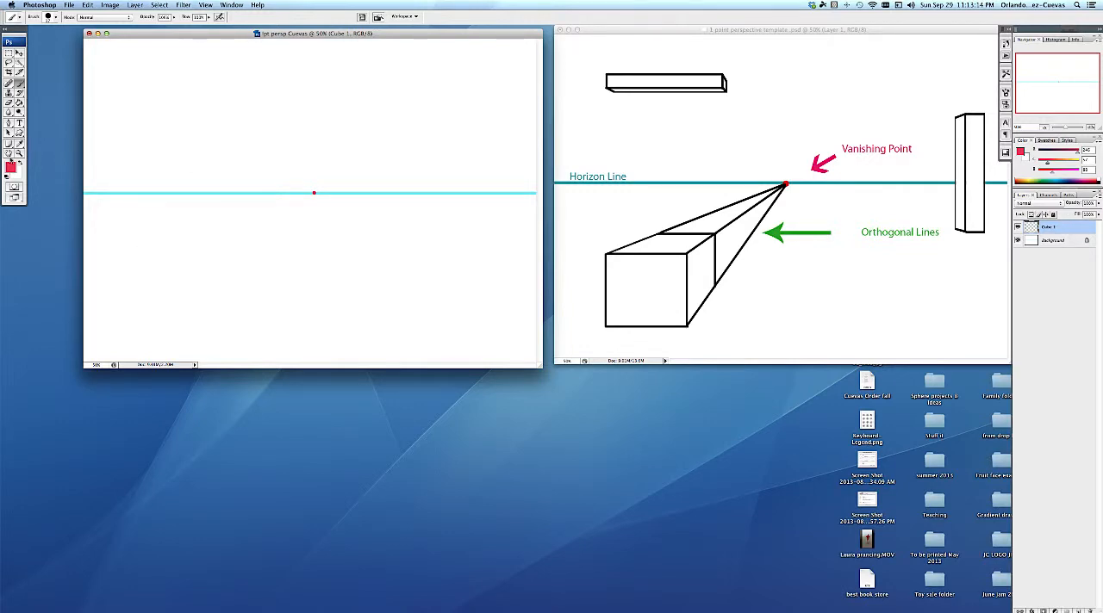
Restore the default black foreground color and paint a straight-edged square below the horizon, left of the vanishing point
left_click(6, 177)
mouse_move(133, 254)
left_mouse_down()
mouse_move(126, 328)
mouse_move(221, 327)
mouse_move(220, 251)
mouse_move(135, 252)
left_mouse_up()
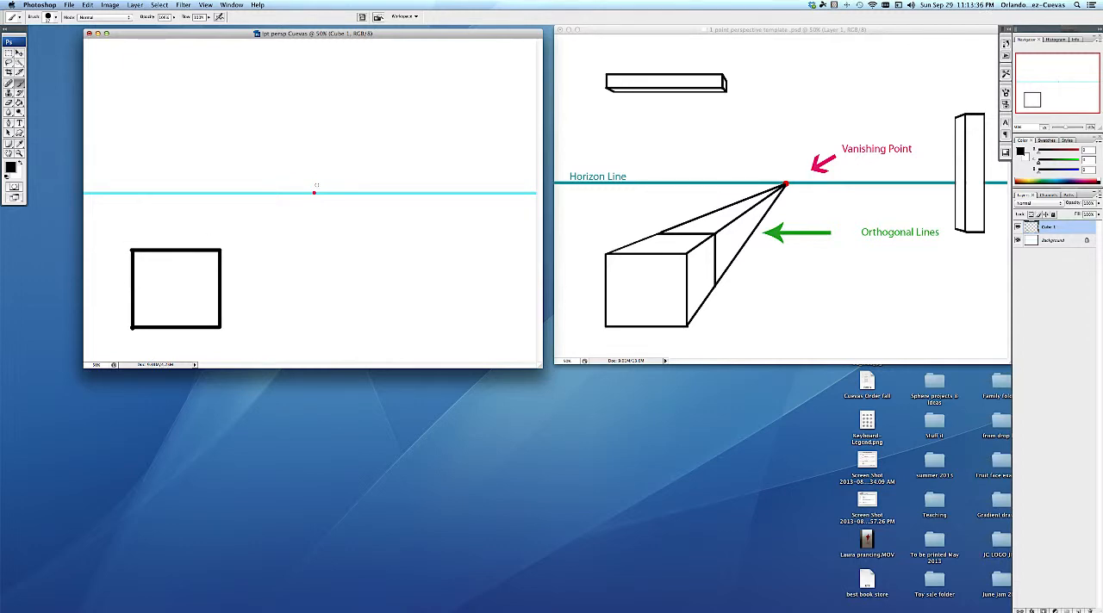
Paint orthogonal lines from the square's two upper corners and lower right corner to the vanishing point, and add the cube's back edges
left_click(314, 193, "shift")
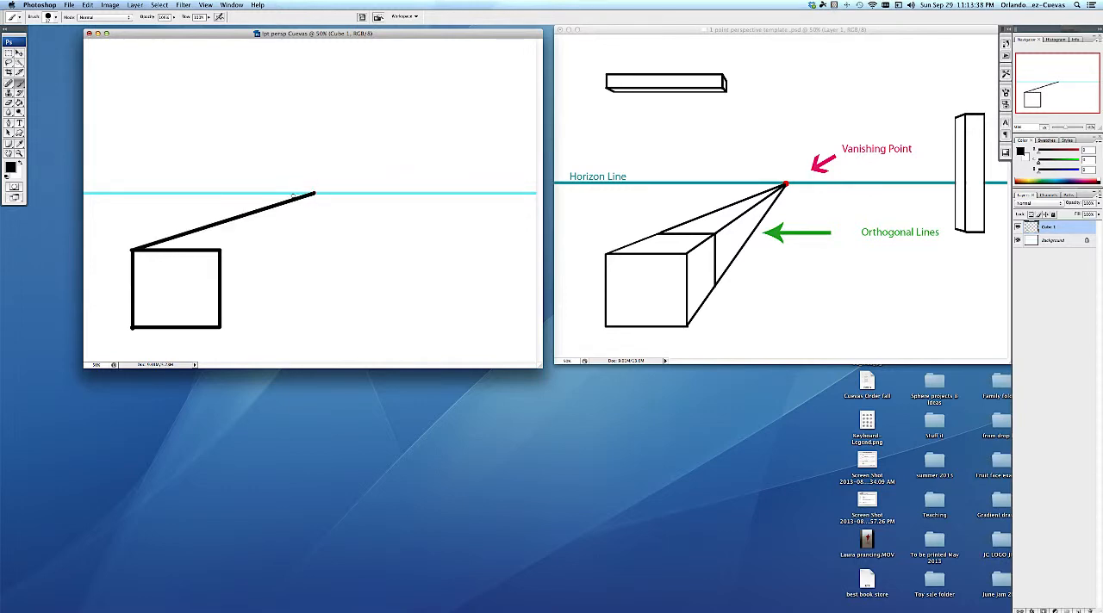
left_click(221, 250, "shift")
left_click(220, 328, "shift")
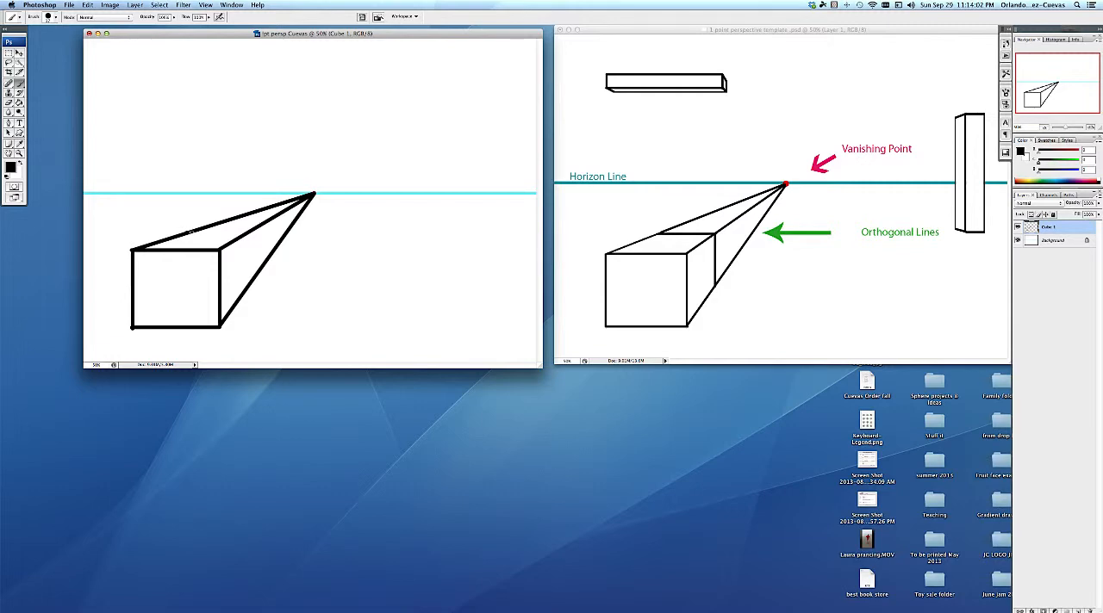
mouse_move(191, 232)
left_mouse_down()
mouse_move(247, 233)
mouse_move(244, 288)
left_mouse_up()
Erase the orthogonal lines between the cube's back edges and the vanishing point, using the Eraser in Block mode
left_click(9, 103)
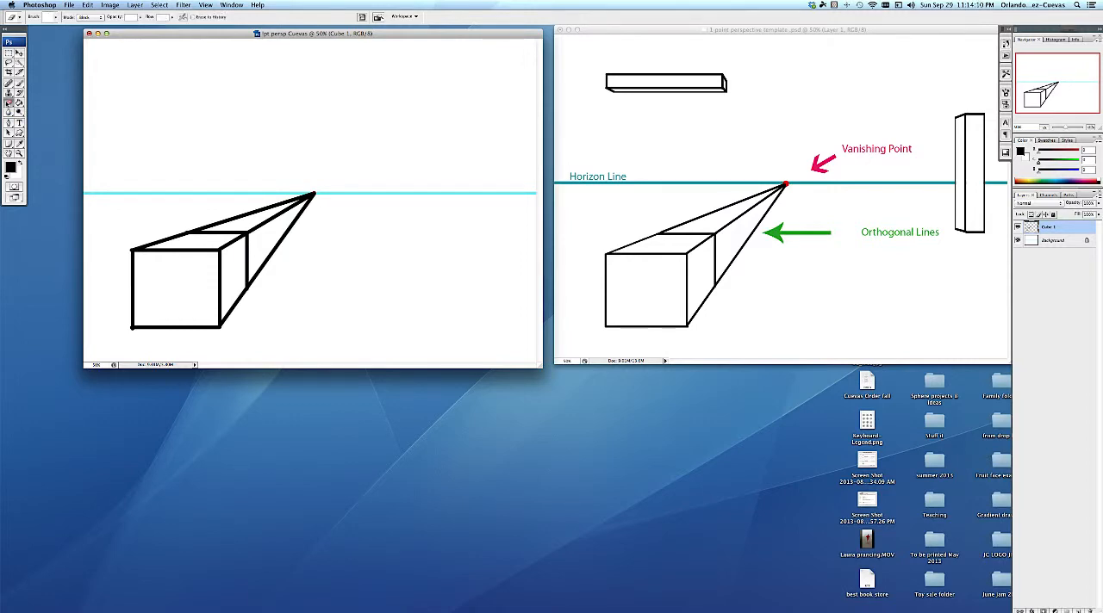
left_click(98, 18)
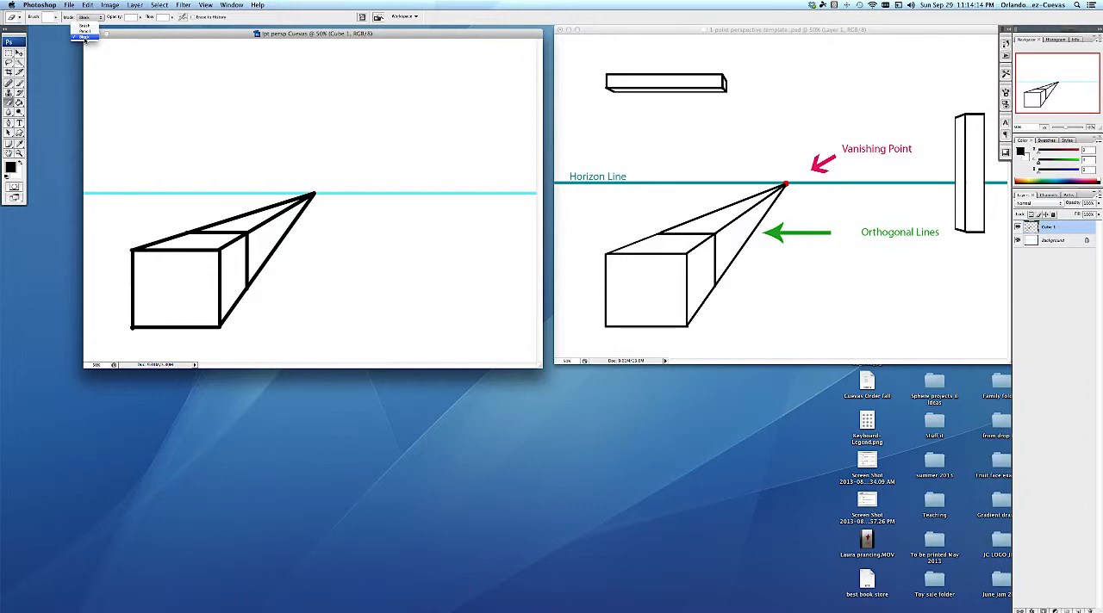
left_click(85, 37)
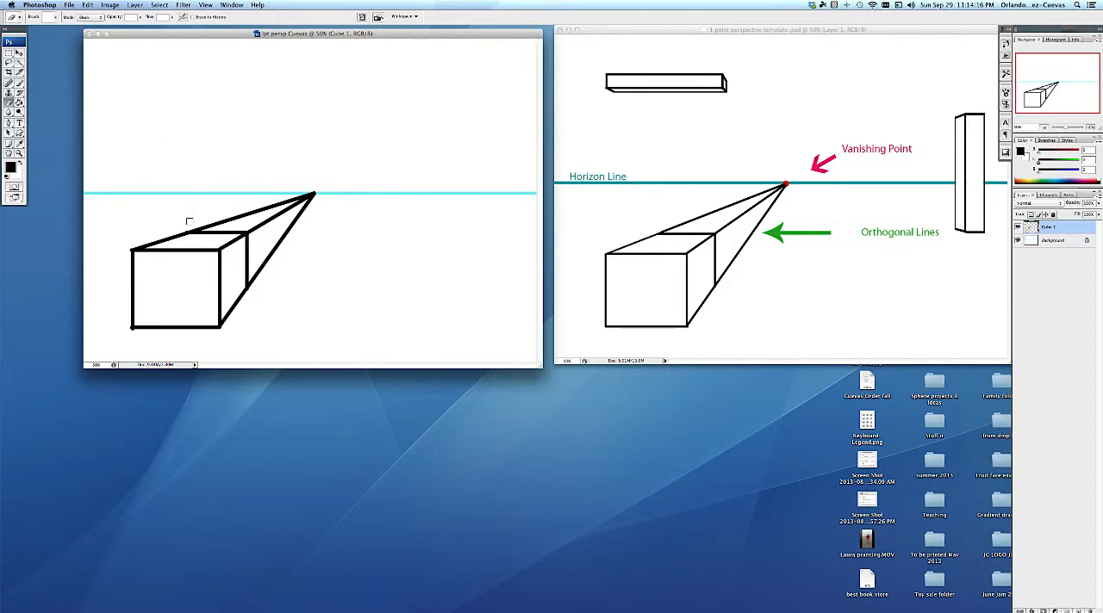
mouse_move(187, 230)
left_mouse_down()
mouse_move(295, 233)
mouse_move(250, 233)
mouse_move(251, 308)
left_mouse_up()
key("super+z")
left_click_drag(250, 231, 256, 307)
left_click(211, 229)
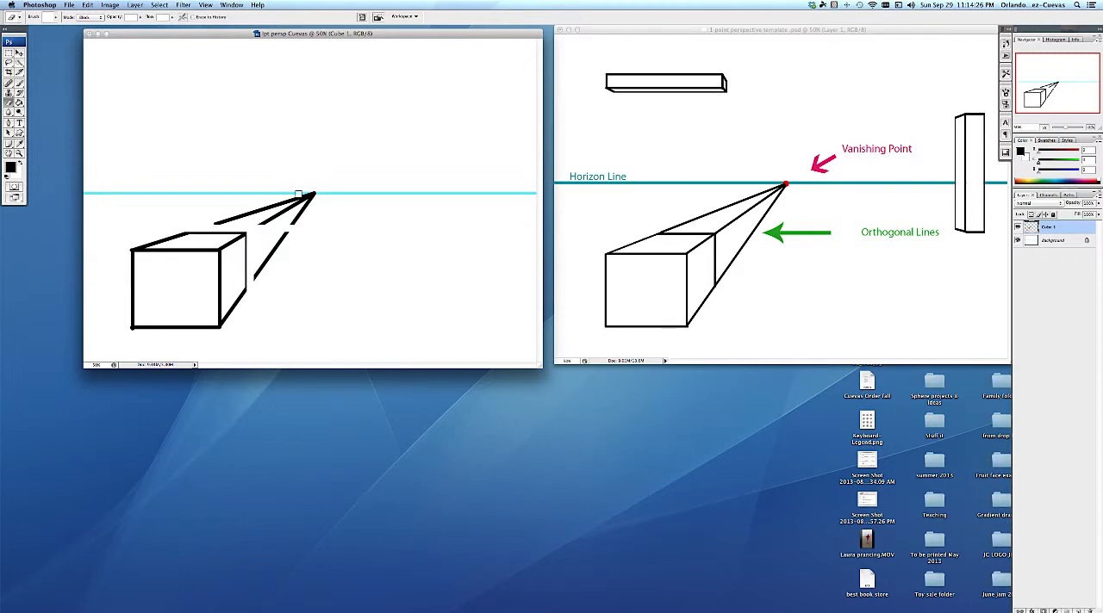
left_click(320, 191, "shift")
left_click(260, 225, "shift")
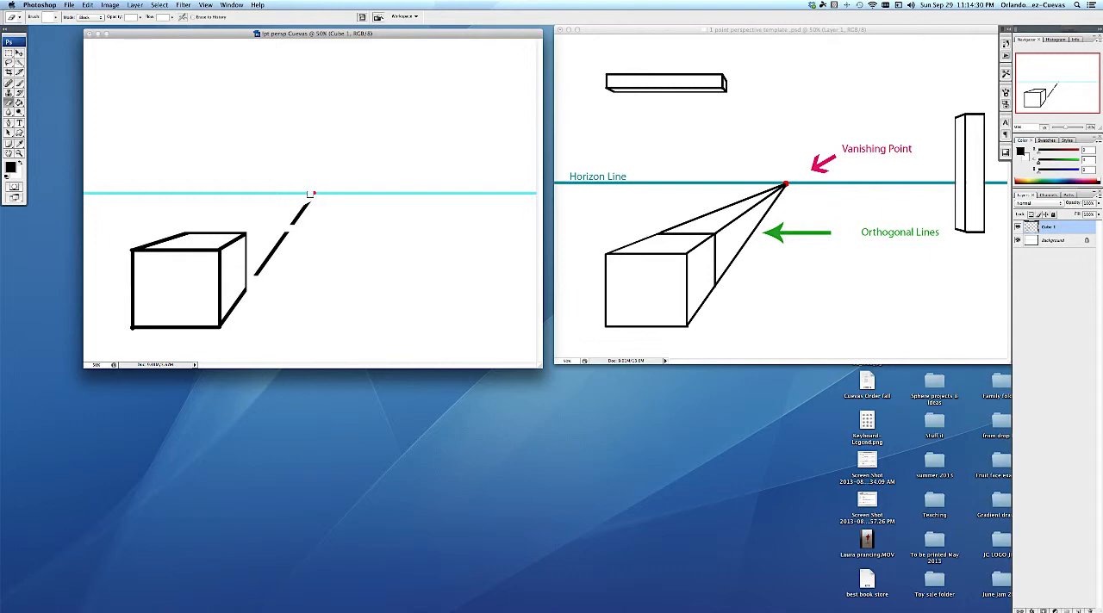
left_click(311, 196, "shift")
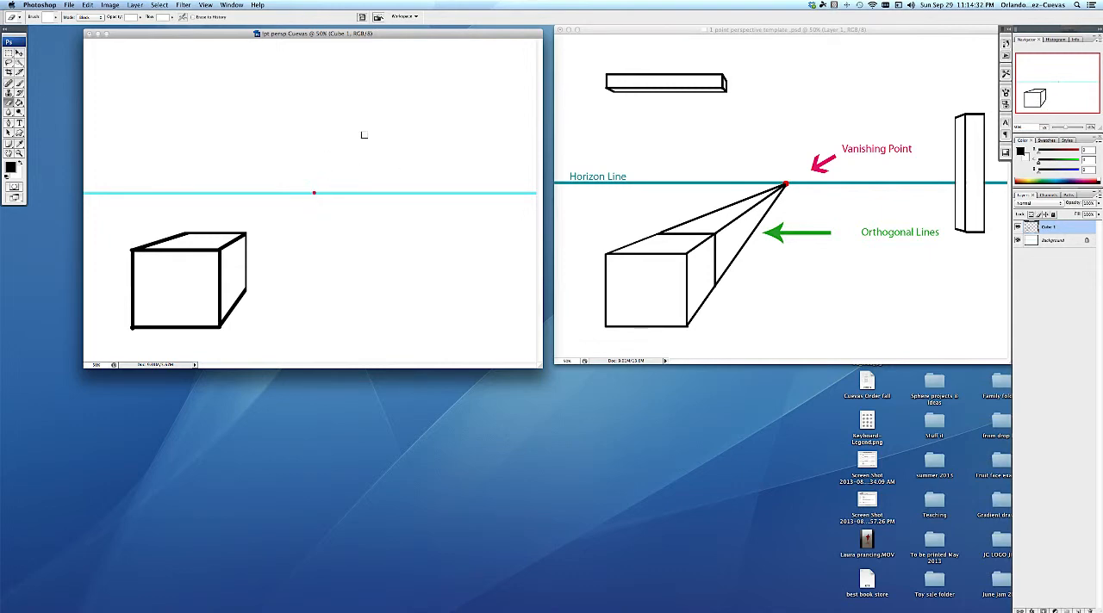